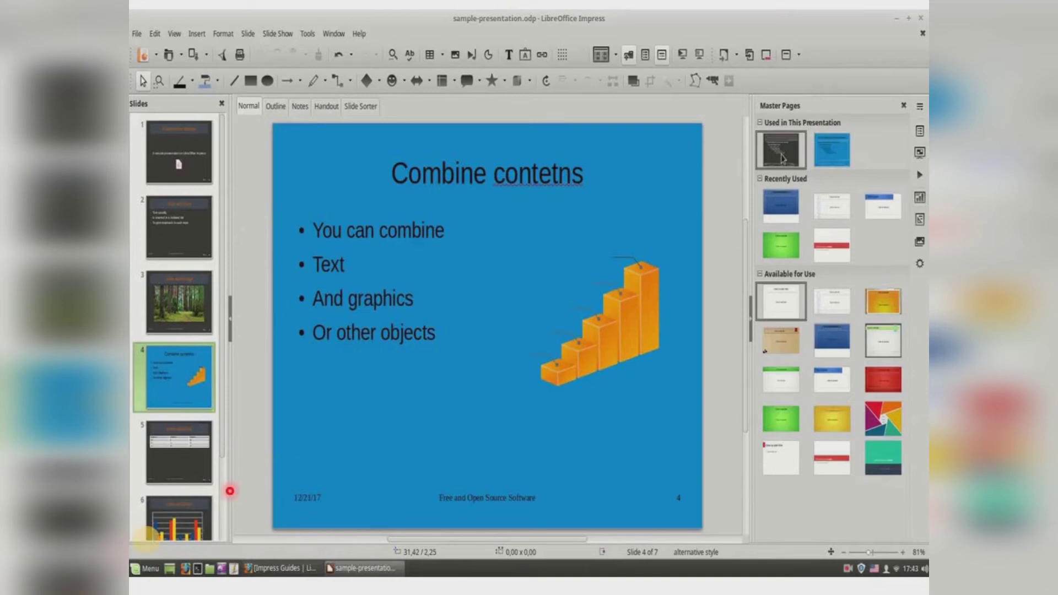
Advance to the closing THANK YOU slide and end the slide show
{"action": "mouse_move", "coordinate": [168, 586]}
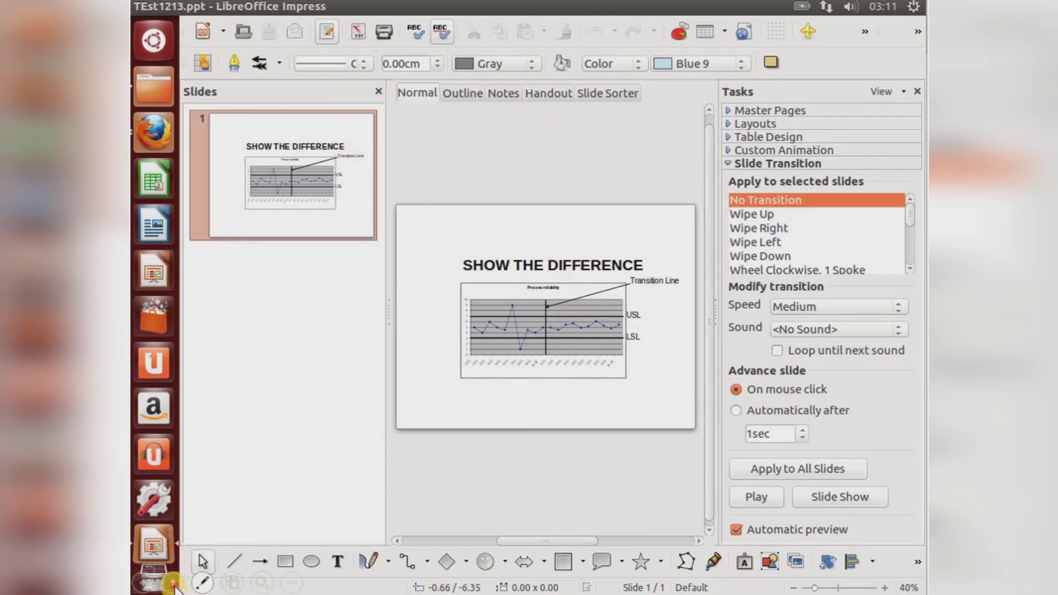
{"action": "left_click", "coordinate": [174, 584]}
{"action": "right_click", "coordinate": [357, 204]}
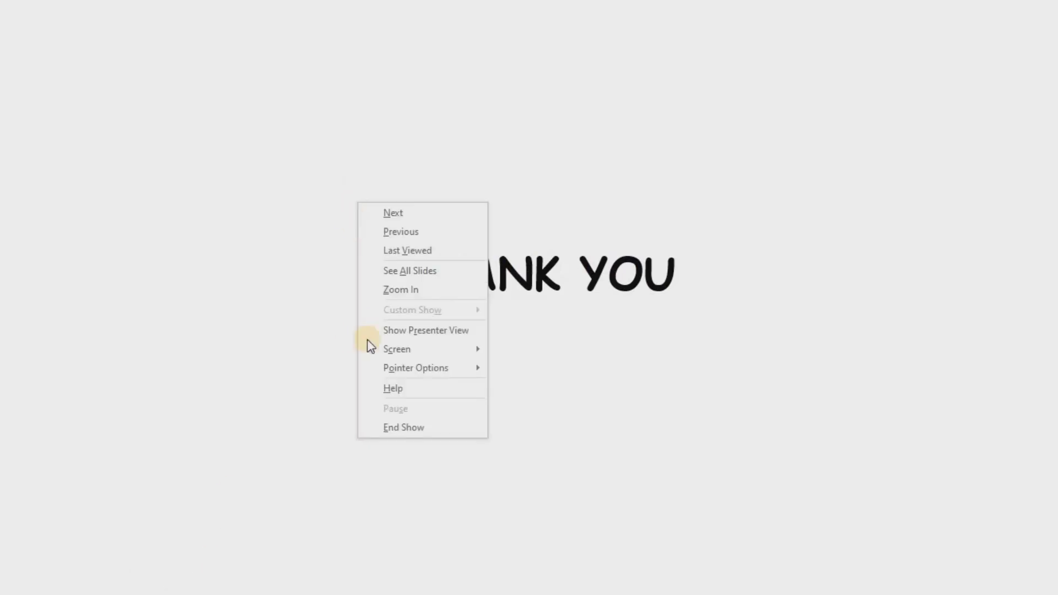
{"action": "left_click", "coordinate": [402, 429]}
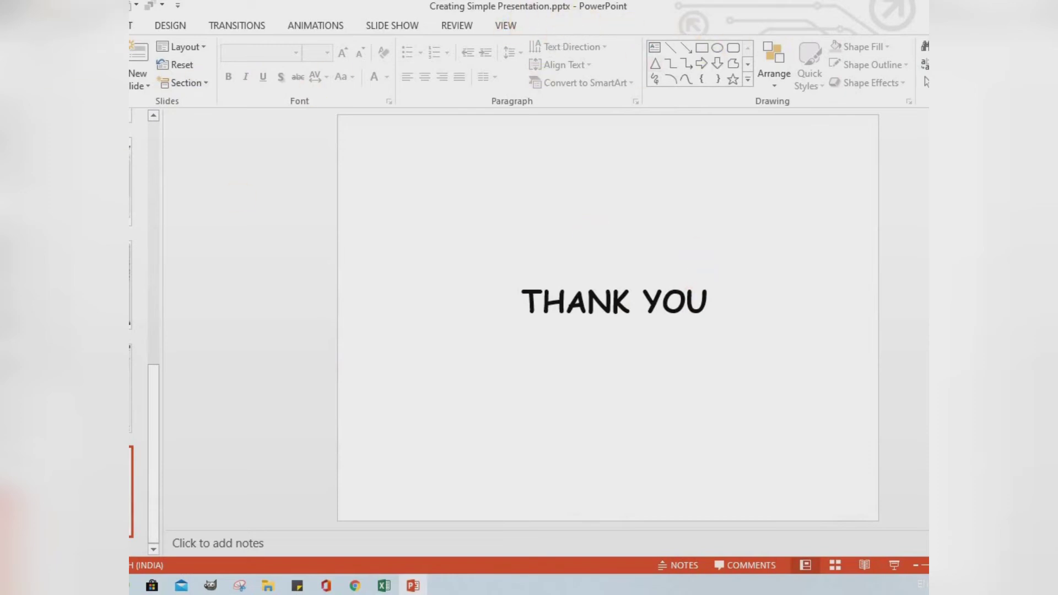
Create a new presentation from the Damask template in its purple variant
{"action": "left_click", "coordinate": [21, 25]}
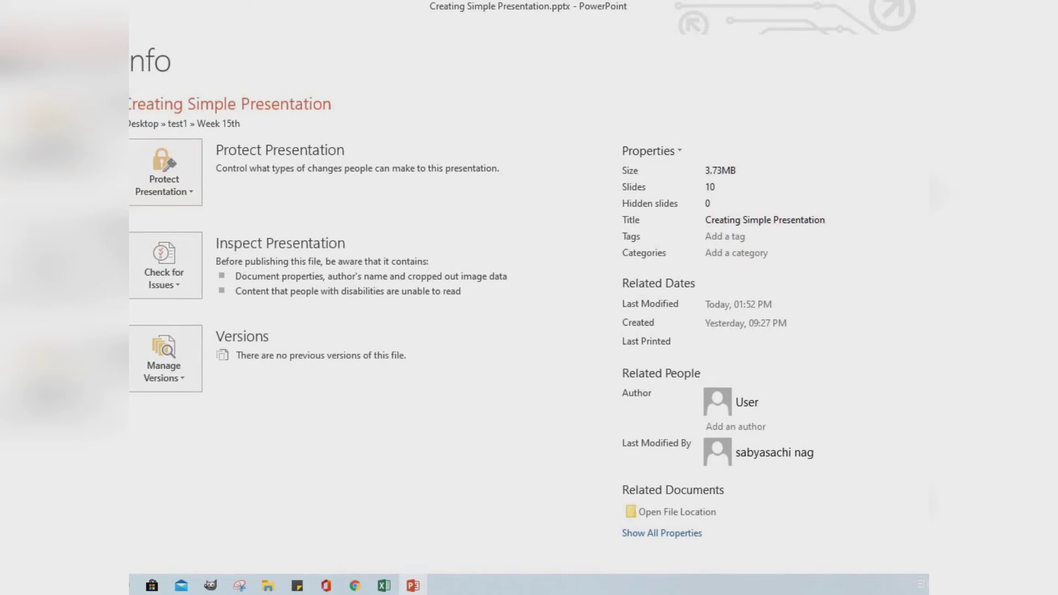
{"action": "left_click", "coordinate": [26, 84]}
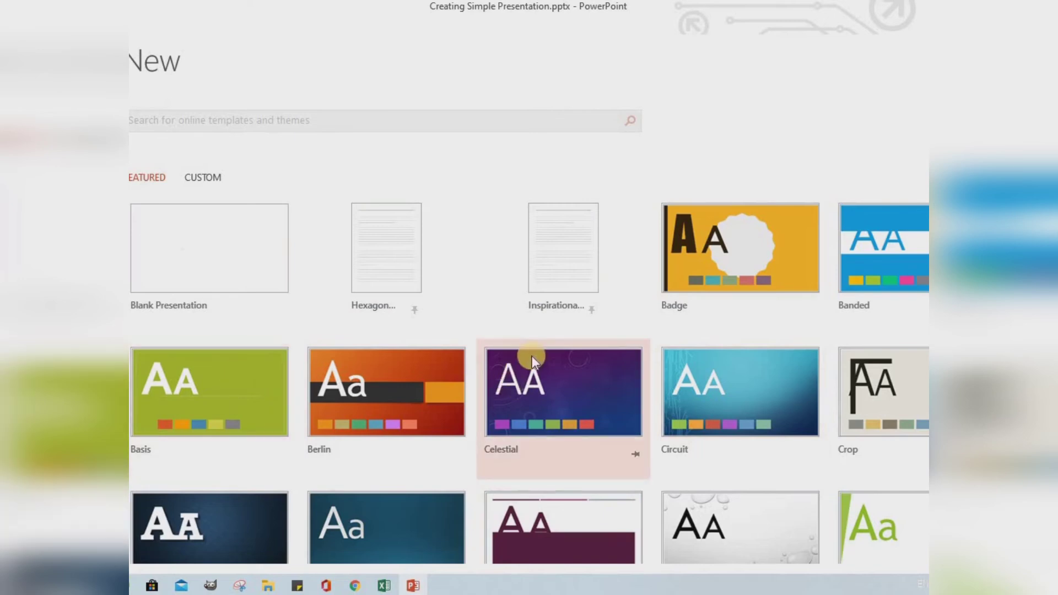
{"action": "scroll", "coordinate": [532, 356], "scroll_direction": "down", "scroll_amount": 3}
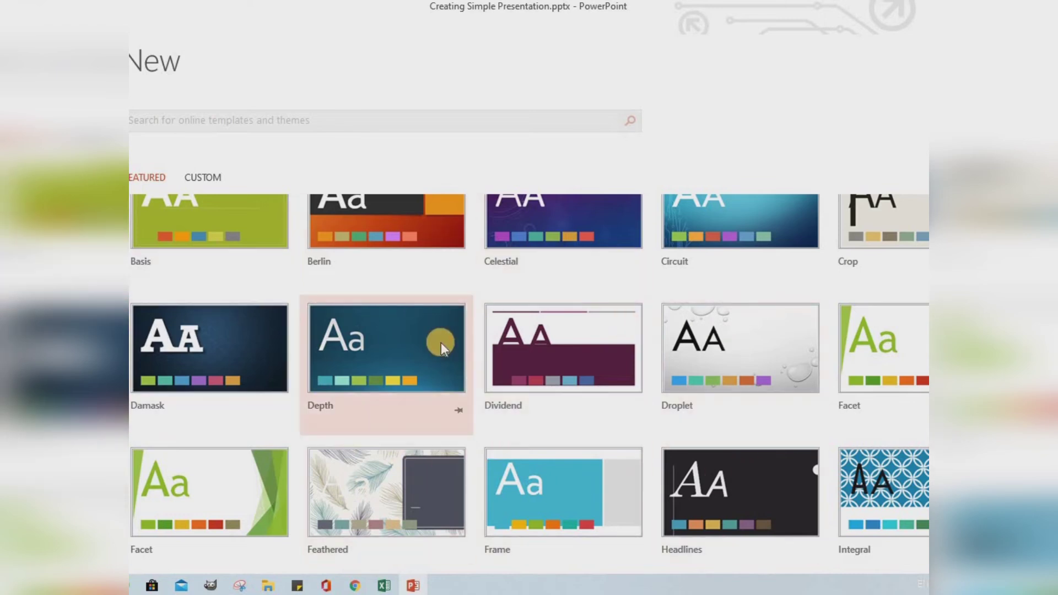
{"action": "scroll", "coordinate": [442, 342], "scroll_direction": "up", "scroll_amount": 1}
{"action": "scroll", "coordinate": [449, 377], "scroll_direction": "down", "scroll_amount": 1}
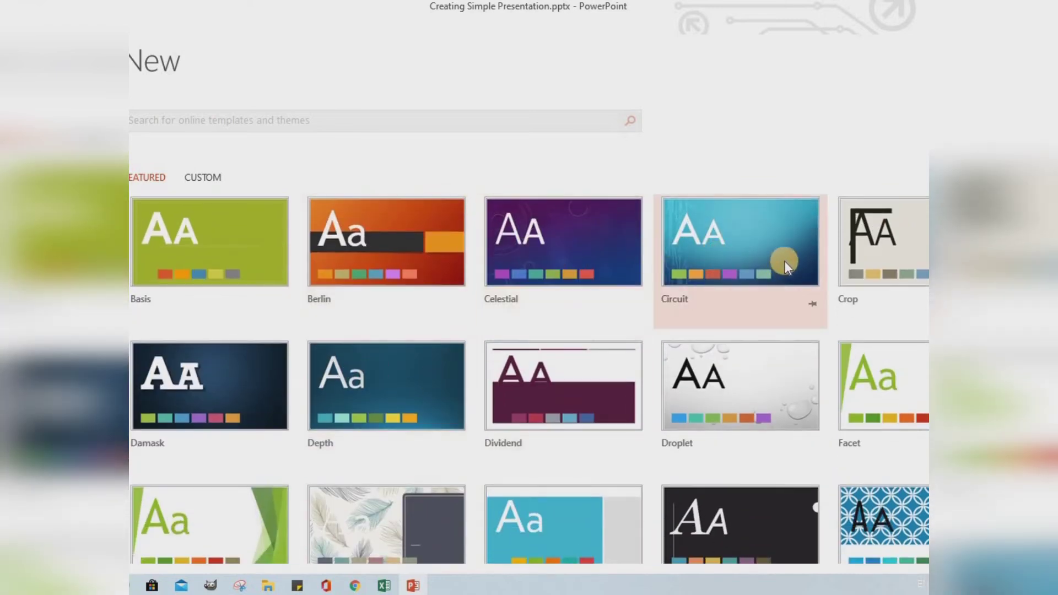
{"action": "left_click", "coordinate": [237, 386]}
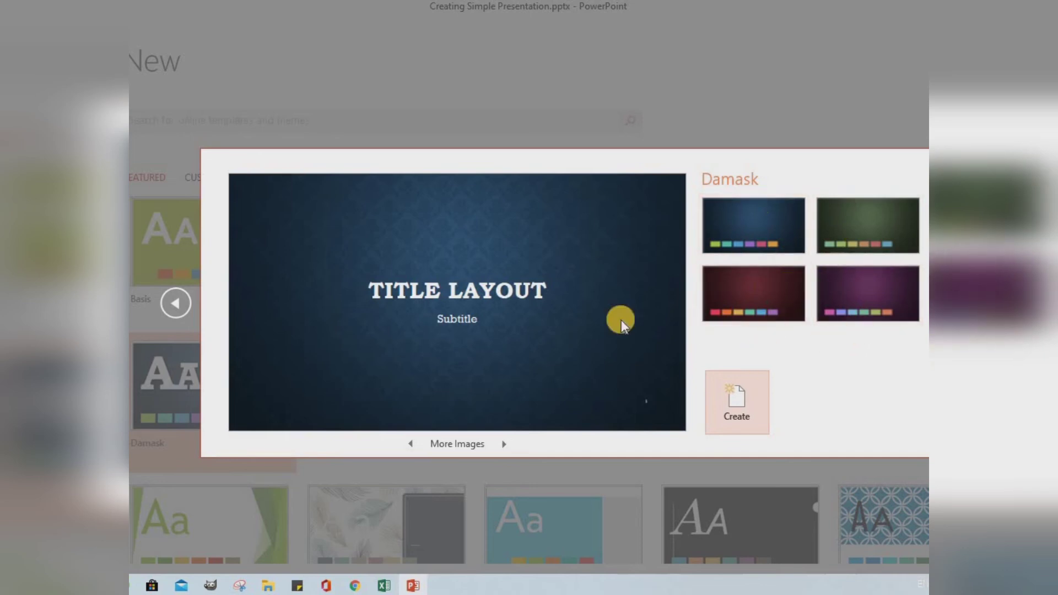
{"action": "left_click", "coordinate": [858, 292]}
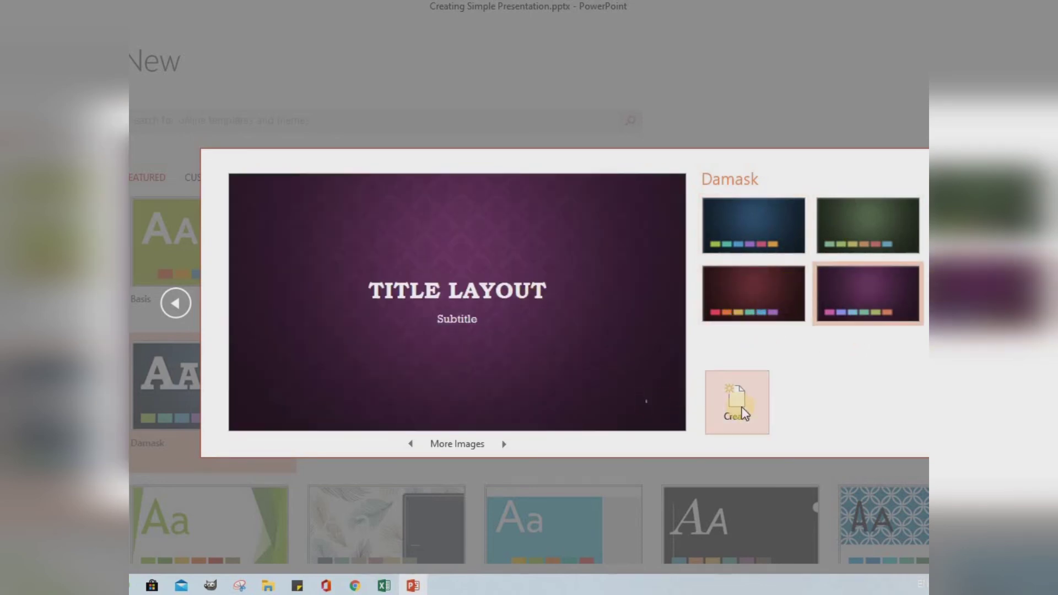
{"action": "left_click", "coordinate": [726, 401]}
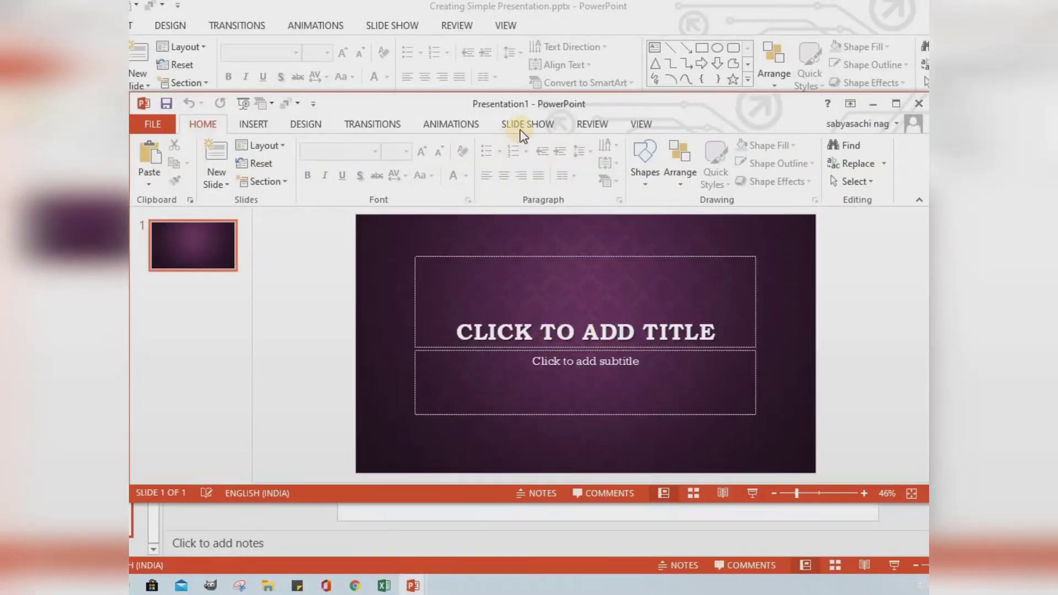
Enter BIKE as the title of the first slide in the new presentation
{"action": "left_click_drag", "start_coordinate": [618, 103], "coordinate": [620, 31]}
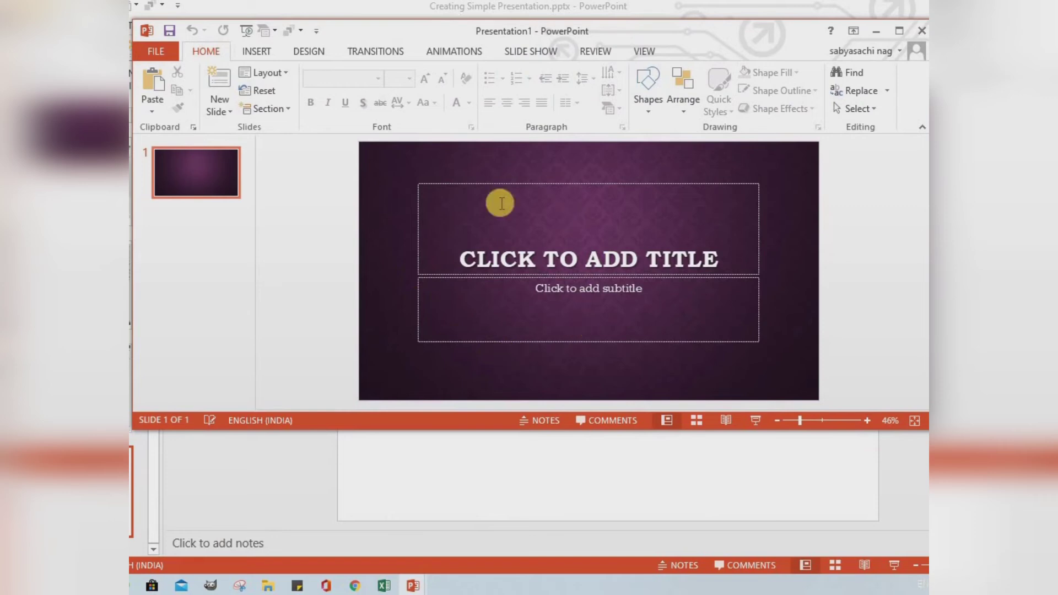
{"action": "left_click", "coordinate": [570, 267]}
{"action": "left_click", "coordinate": [570, 310]}
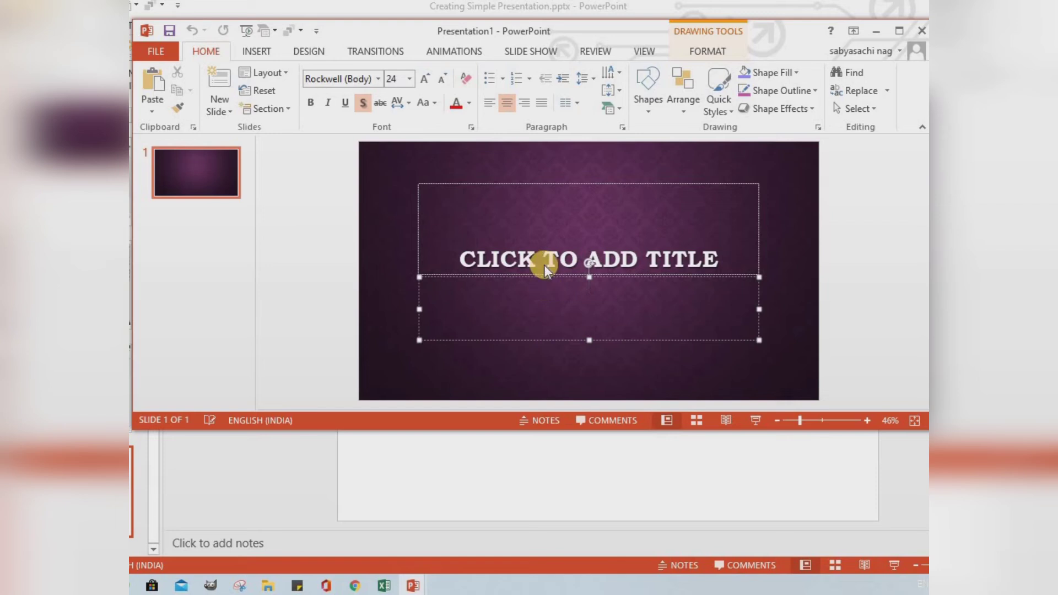
{"action": "left_click", "coordinate": [563, 268]}
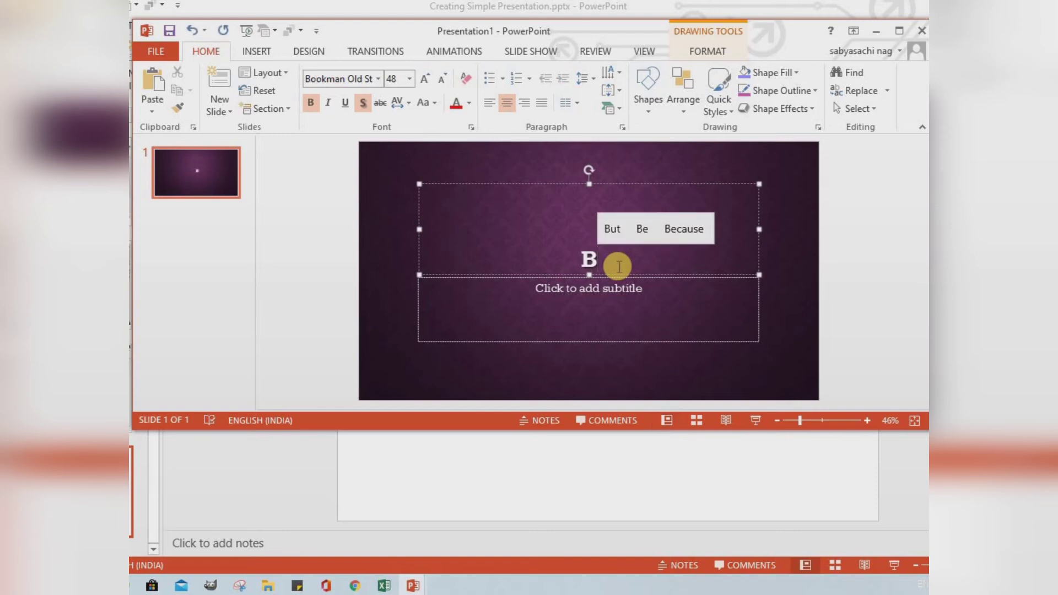
{"action": "type", "text": "BIKE"}
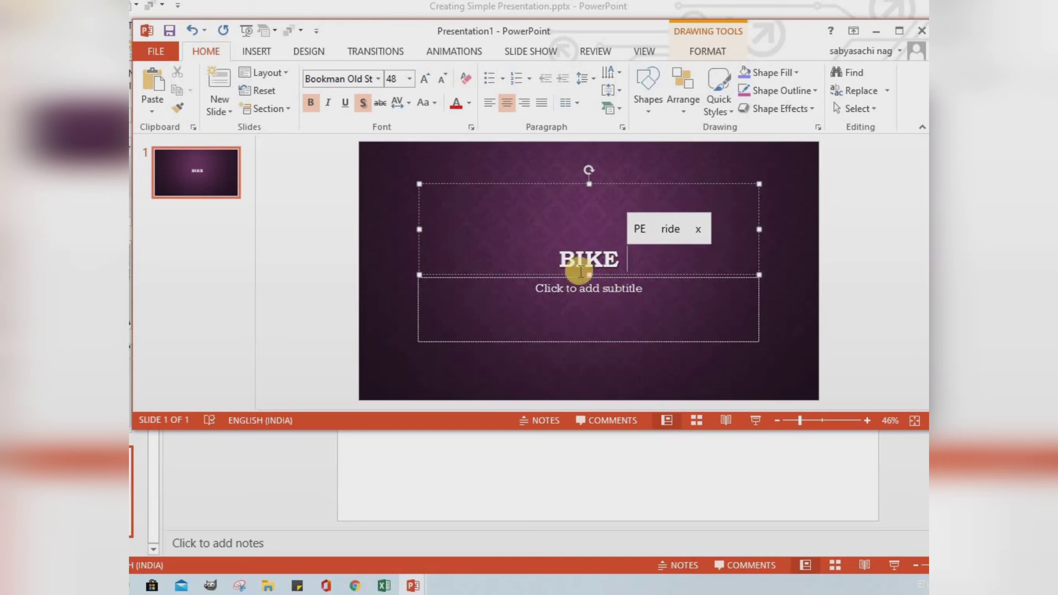
Insert the picture images (3).jpg from the Pictures folder into the slide
{"action": "left_click", "coordinate": [604, 304]}
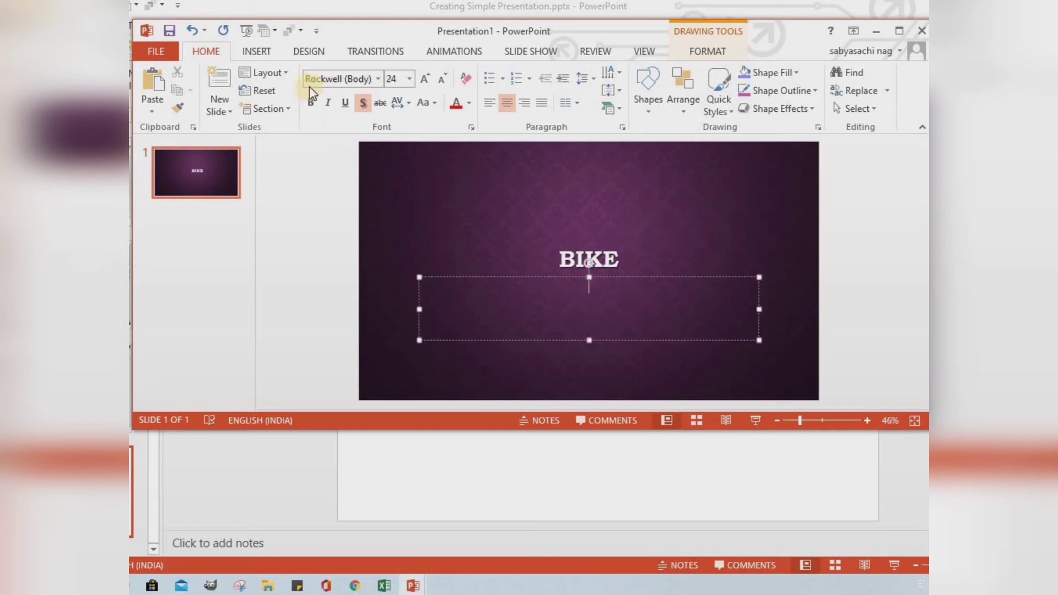
{"action": "left_click", "coordinate": [256, 52]}
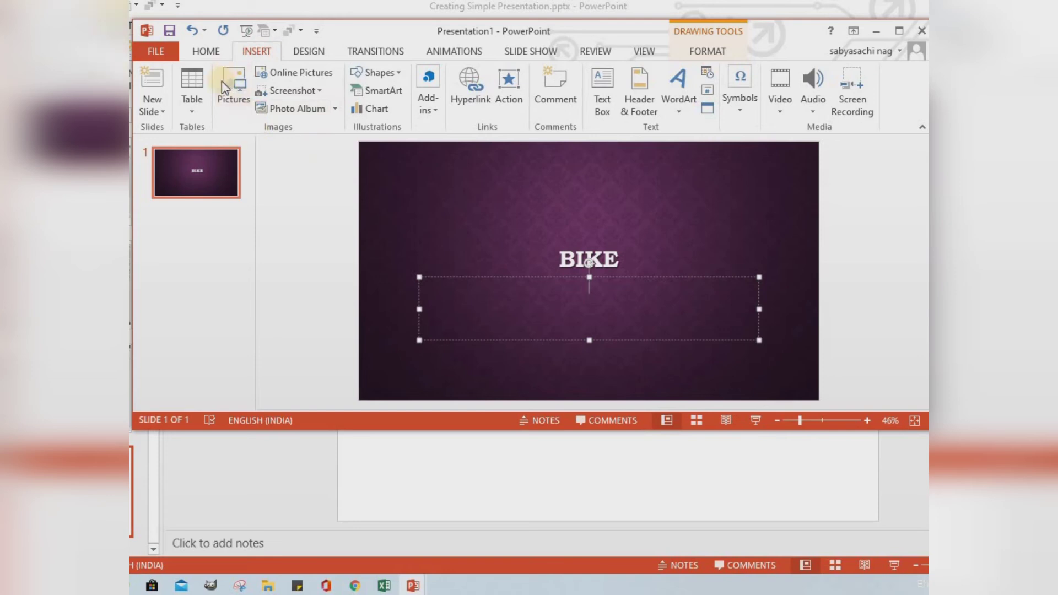
{"action": "left_click", "coordinate": [231, 97]}
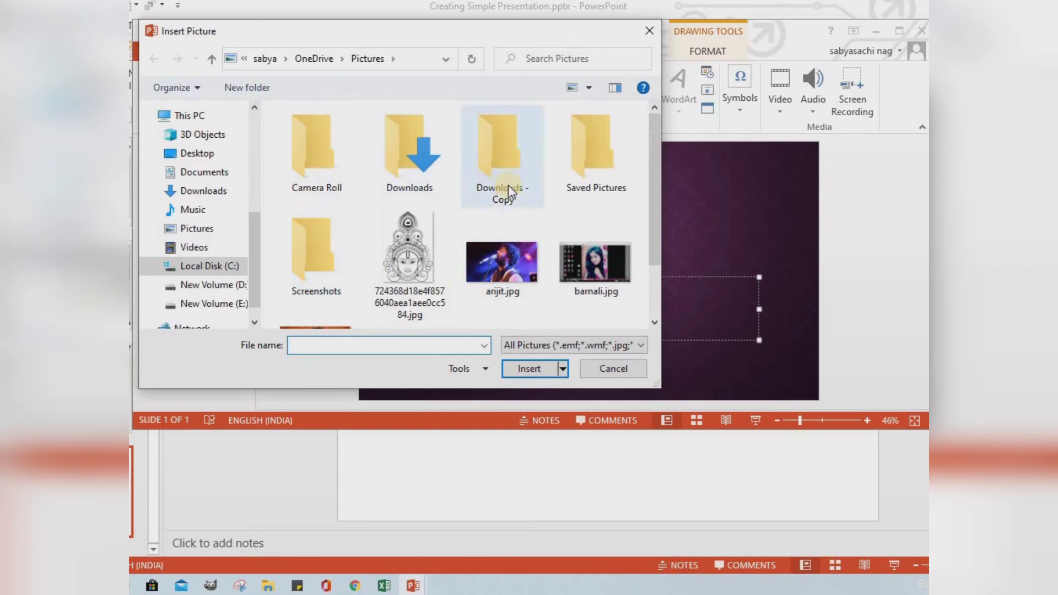
{"action": "double_click", "coordinate": [581, 167]}
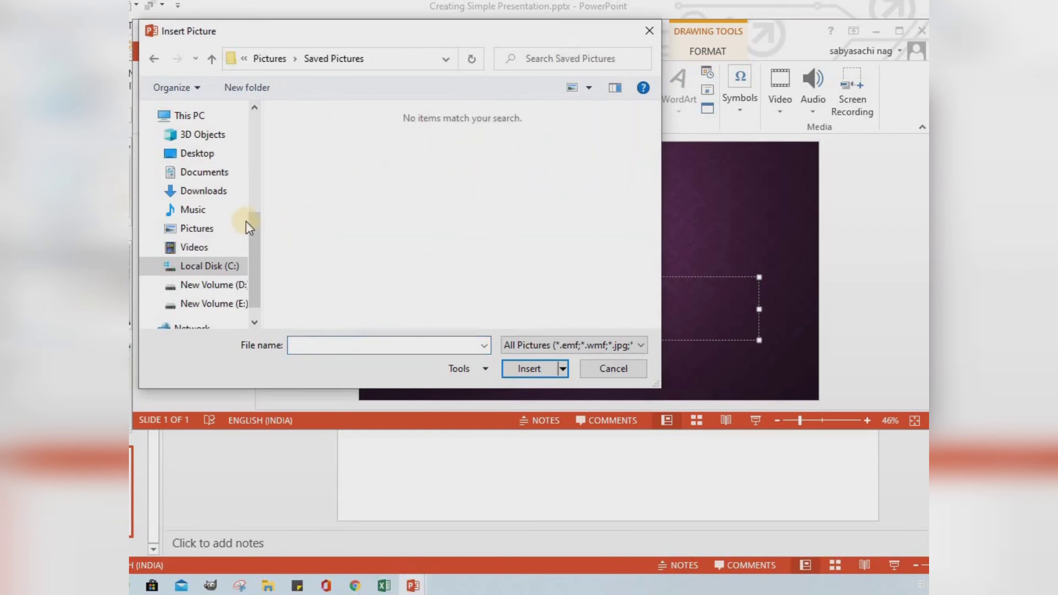
{"action": "left_click", "coordinate": [197, 229]}
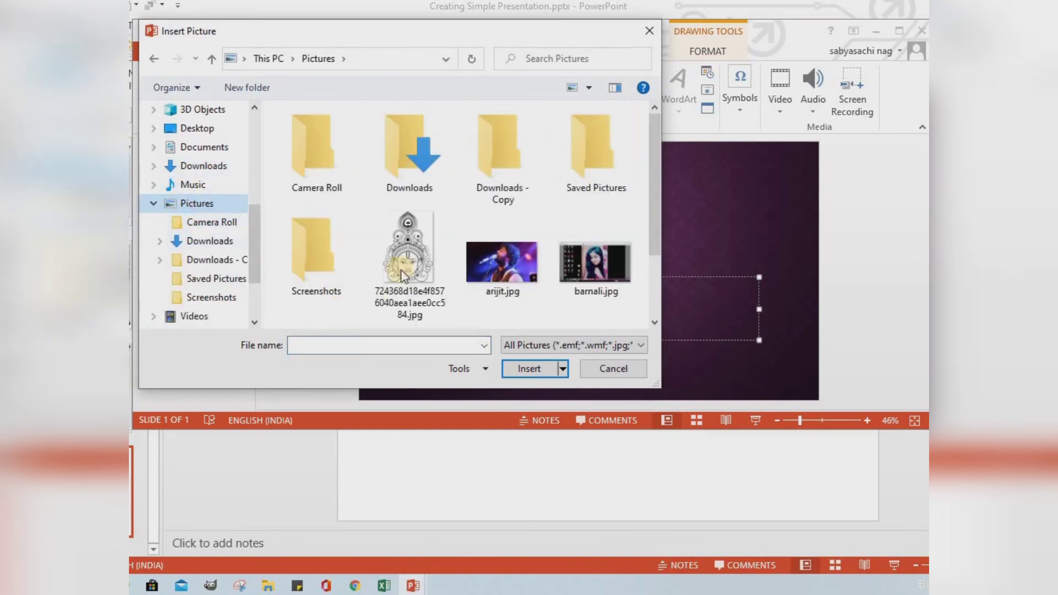
{"action": "scroll", "coordinate": [405, 275], "scroll_direction": "down", "scroll_amount": 2}
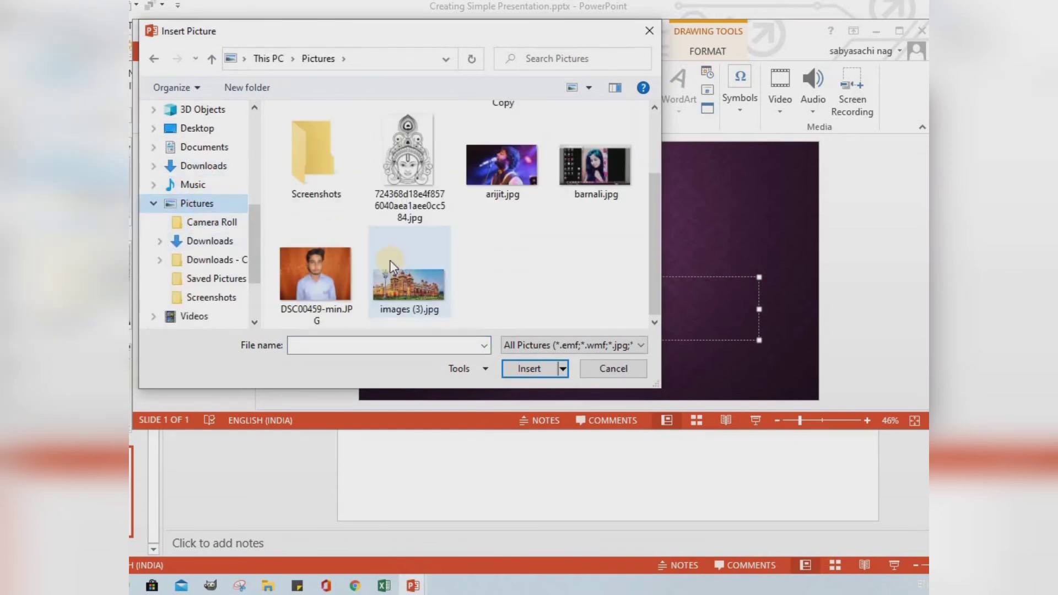
{"action": "left_click", "coordinate": [411, 287]}
{"action": "left_click", "coordinate": [539, 370]}
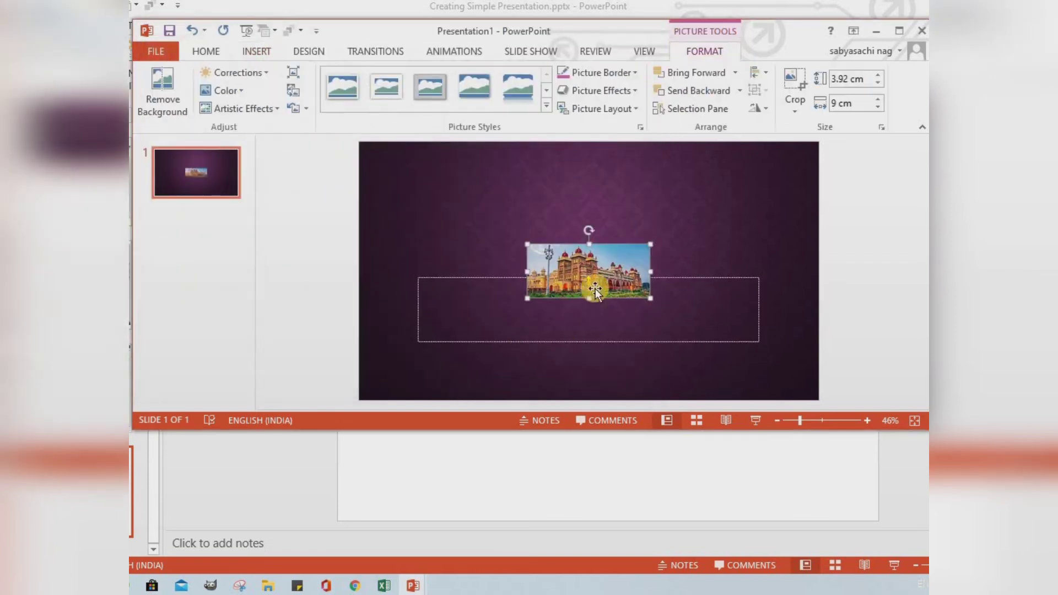
Move the inserted picture below the BIKE title and stretch it horizontally to about 21.5 cm wide
{"action": "left_click_drag", "start_coordinate": [593, 292], "coordinate": [635, 310]}
{"action": "left_click_drag", "start_coordinate": [534, 310], "coordinate": [450, 311]}
{"action": "left_click_drag", "start_coordinate": [656, 309], "coordinate": [743, 309]}
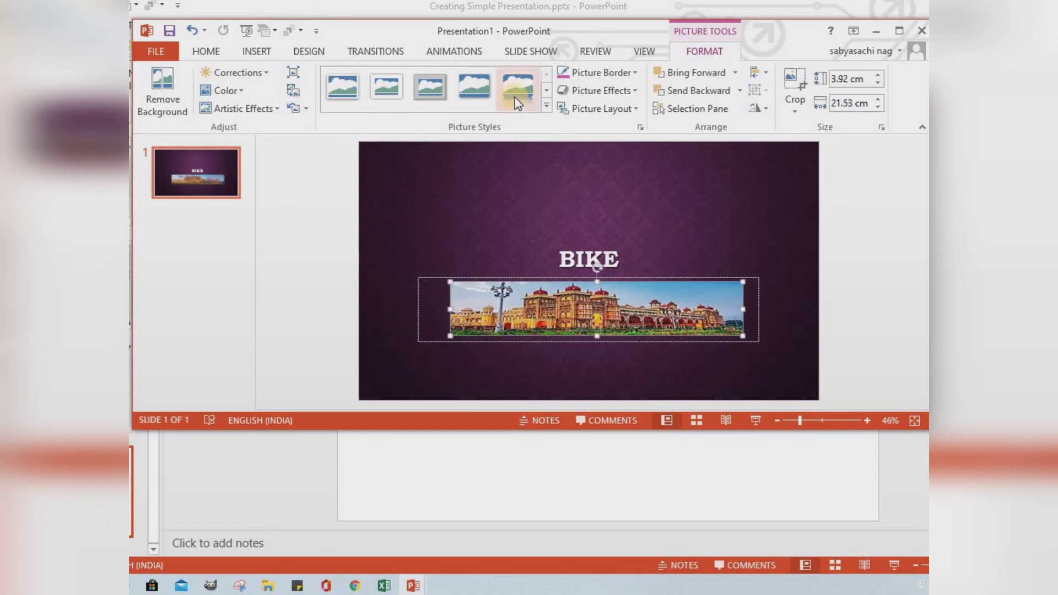
{"action": "left_click", "coordinate": [546, 107]}
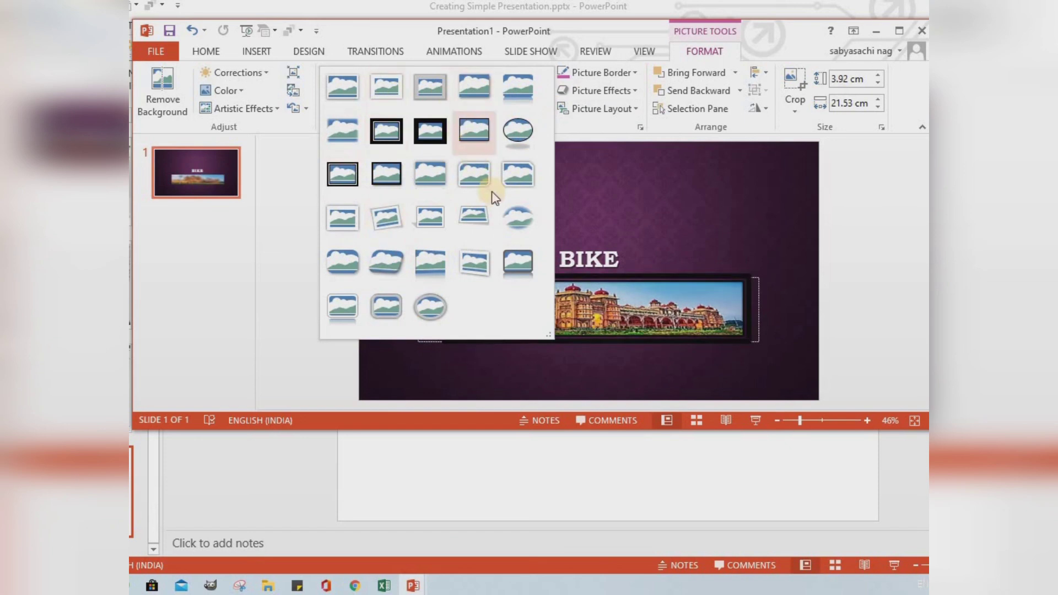
{"action": "left_click", "coordinate": [683, 233]}
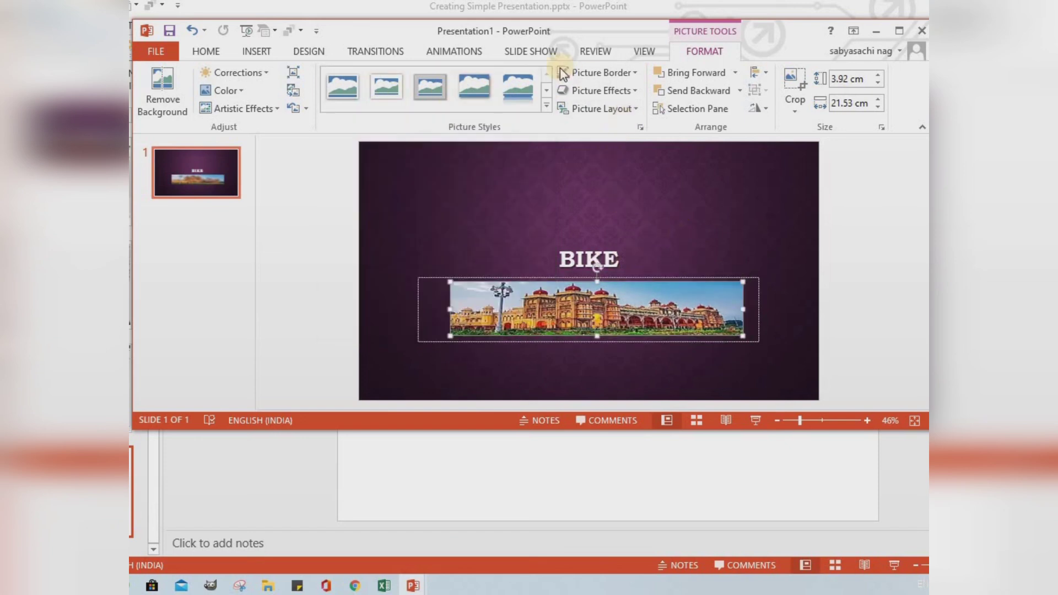
Apply the Fly In animation to the picture
{"action": "left_click", "coordinate": [367, 51]}
{"action": "left_click", "coordinate": [461, 51]}
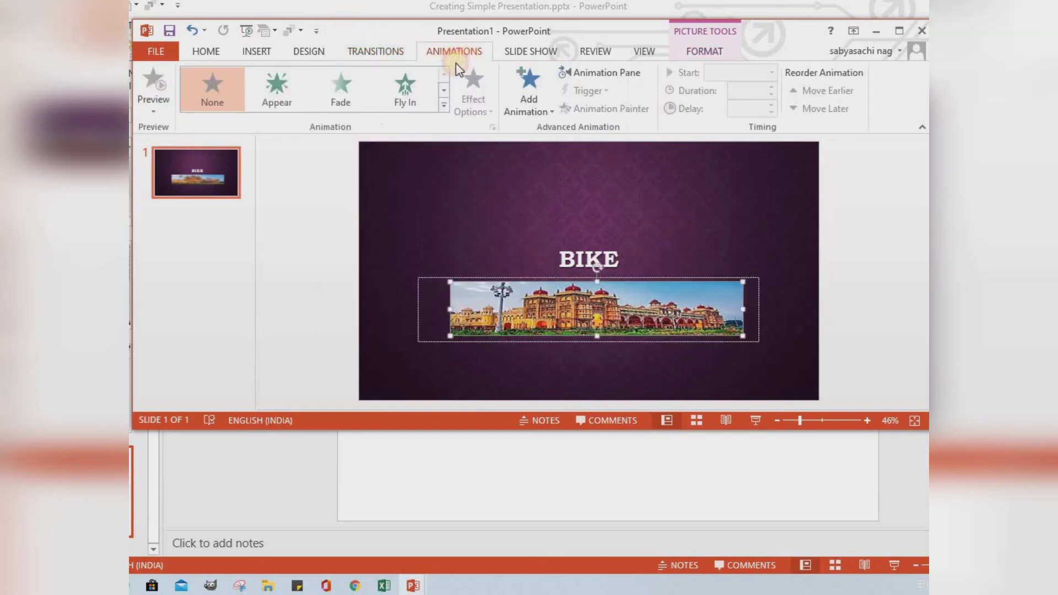
{"action": "left_click", "coordinate": [405, 90]}
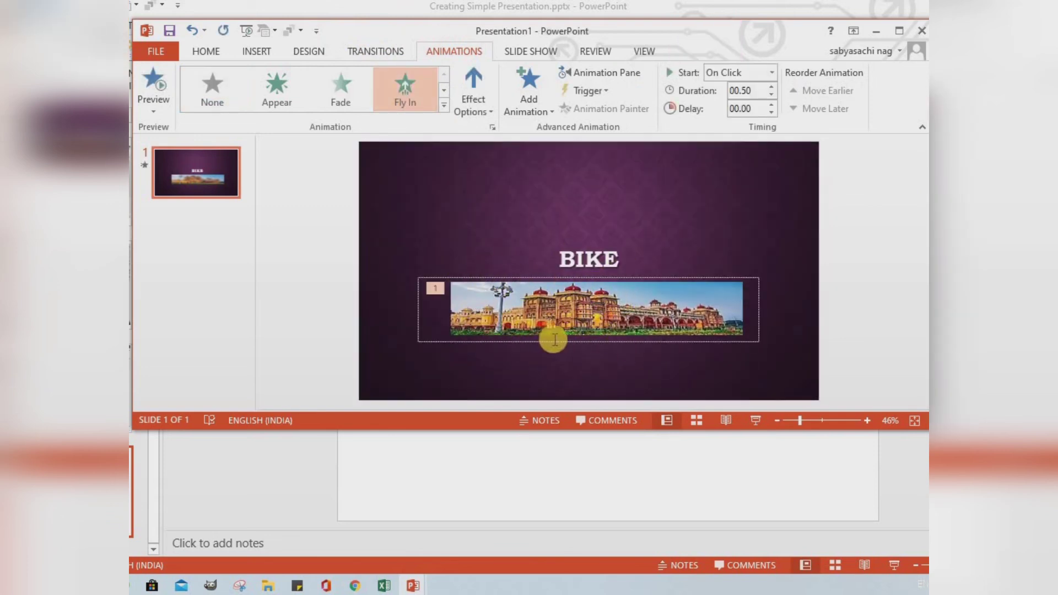
Change the presentation's Damask theme to its green variant
{"action": "left_click", "coordinate": [306, 57]}
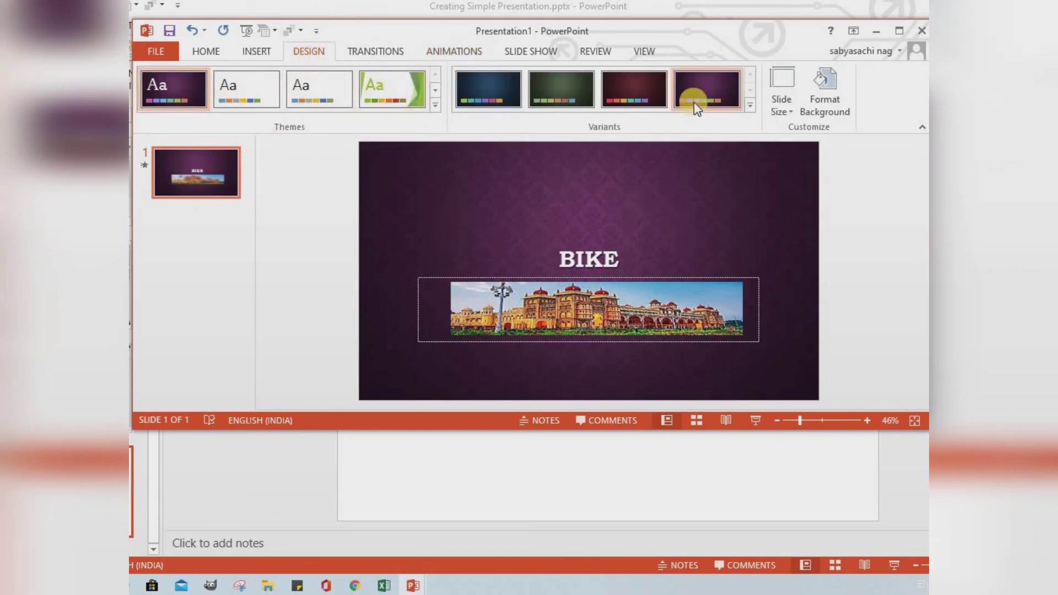
{"action": "left_click", "coordinate": [630, 82]}
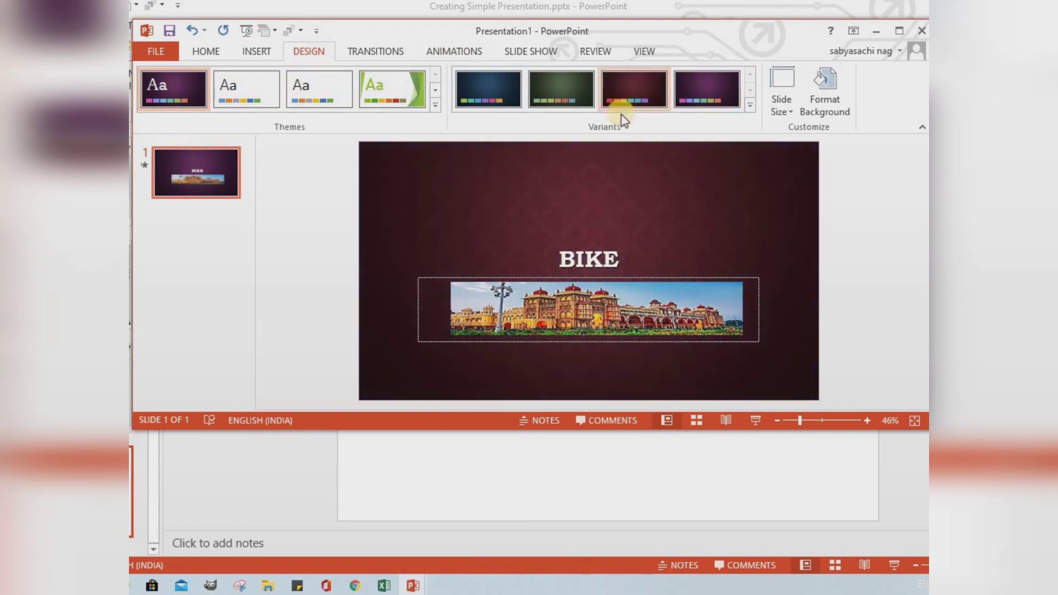
{"action": "left_click", "coordinate": [560, 81]}
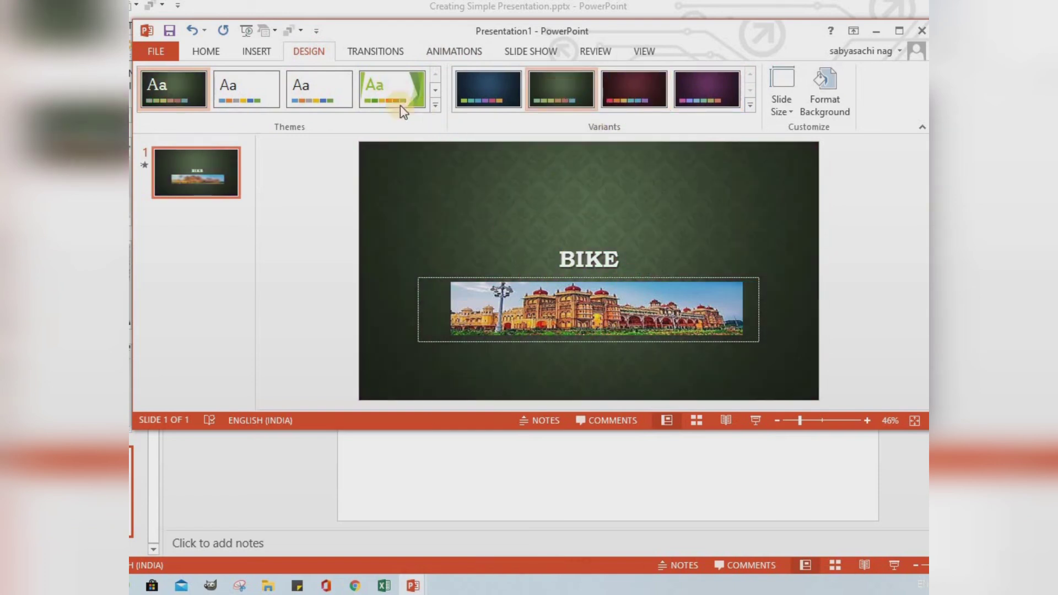
Set the font size of the BIKE title text to 80
{"action": "left_click", "coordinate": [207, 52]}
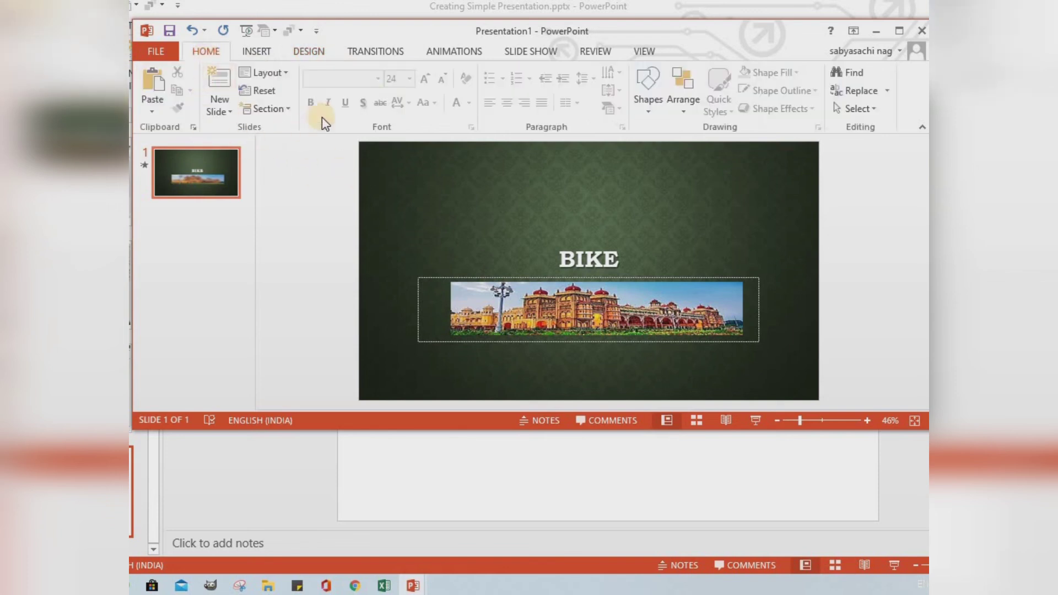
{"action": "left_click", "coordinate": [609, 263]}
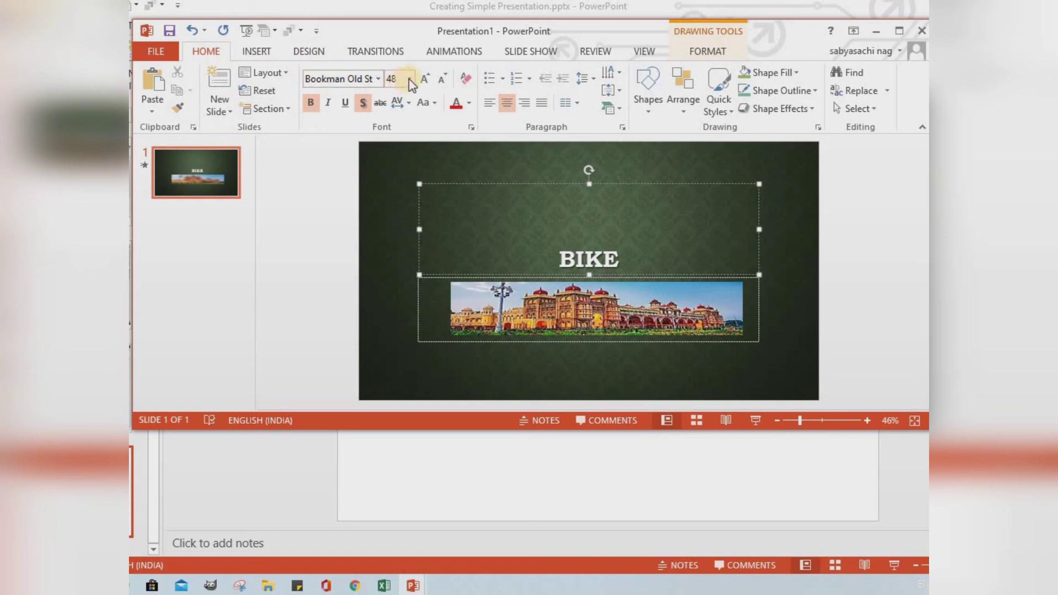
{"action": "left_click_drag", "start_coordinate": [634, 259], "coordinate": [572, 260]}
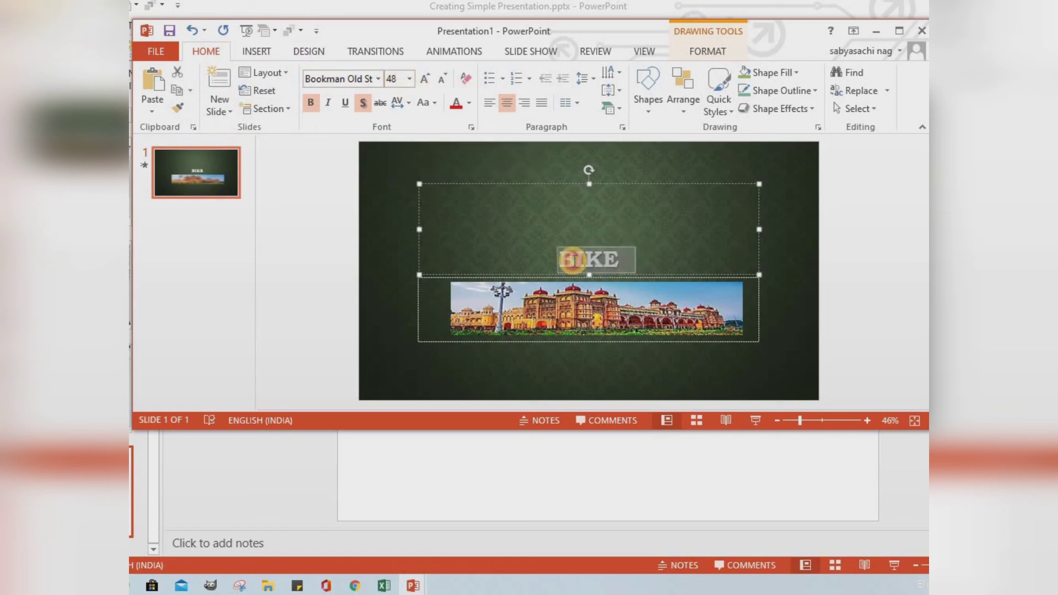
{"action": "left_click", "coordinate": [410, 80]}
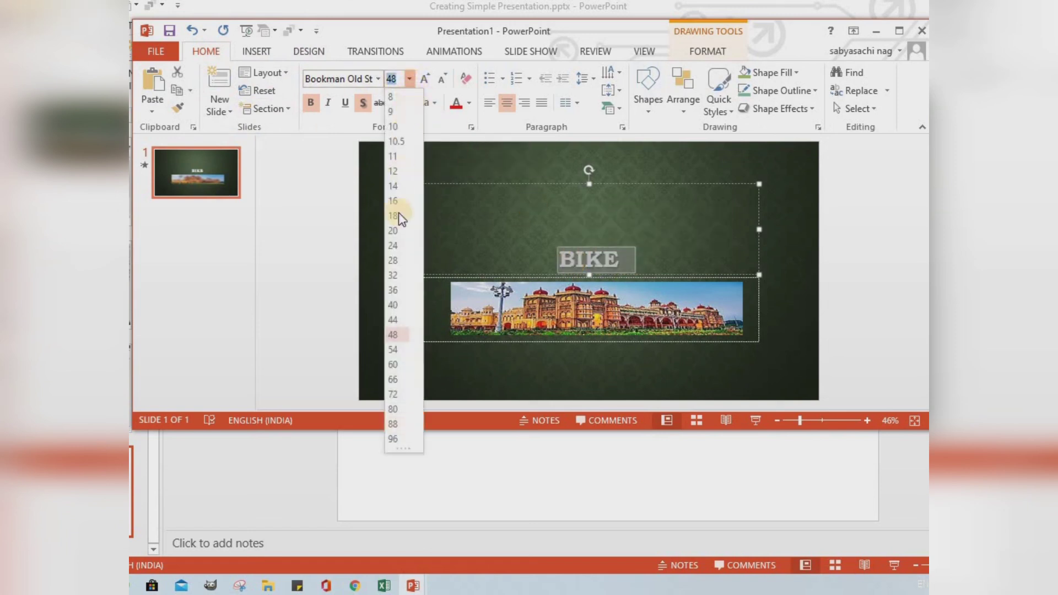
{"action": "left_click", "coordinate": [401, 408]}
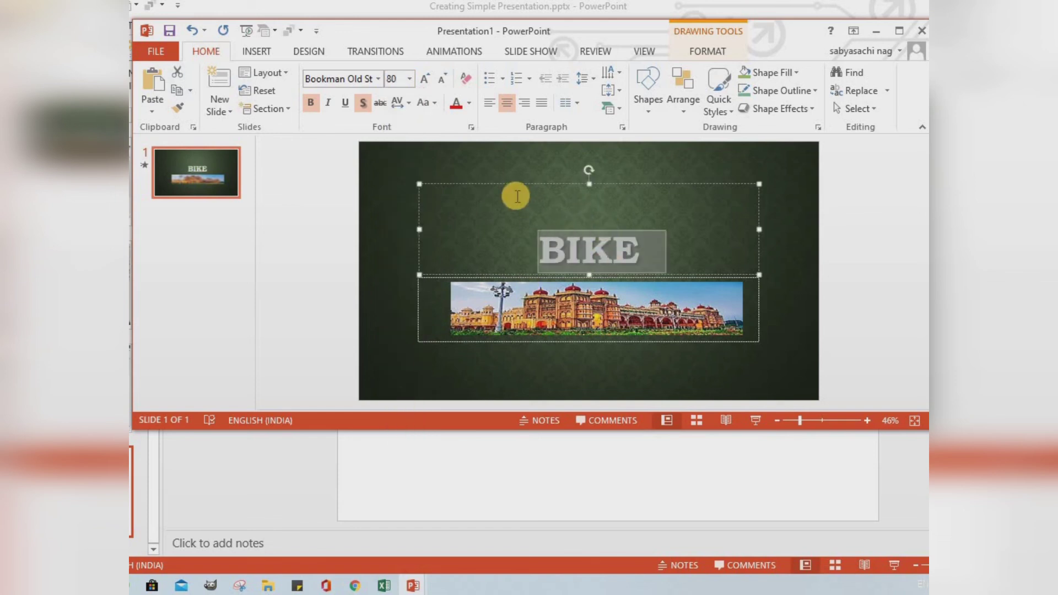
{"action": "left_click", "coordinate": [491, 215]}
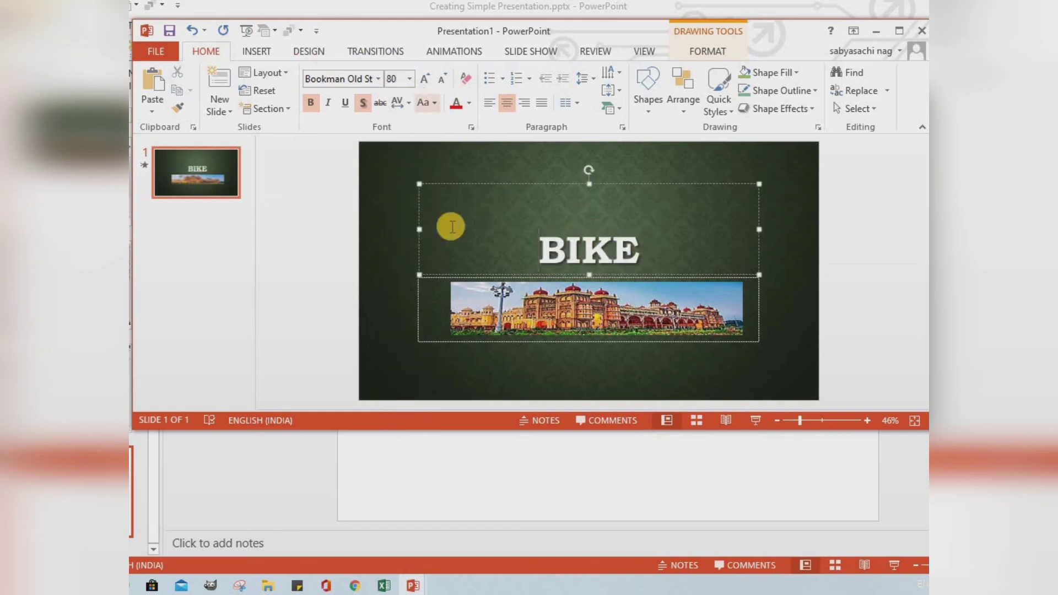
Look over the available shapes and open the fill colour choices for the title placeholder
{"action": "left_click", "coordinate": [652, 112]}
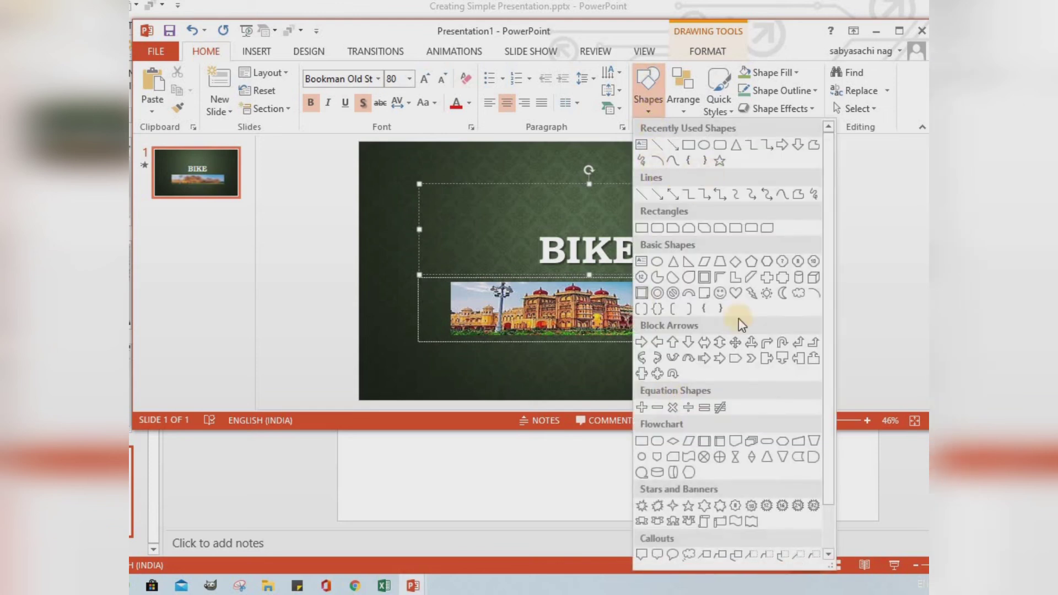
{"action": "left_click", "coordinate": [770, 74]}
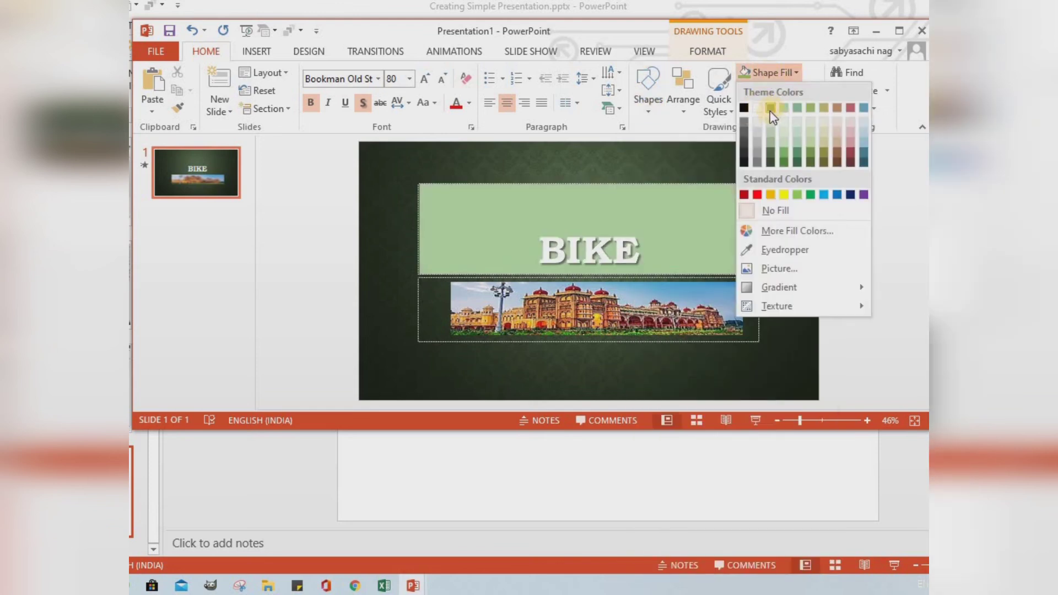